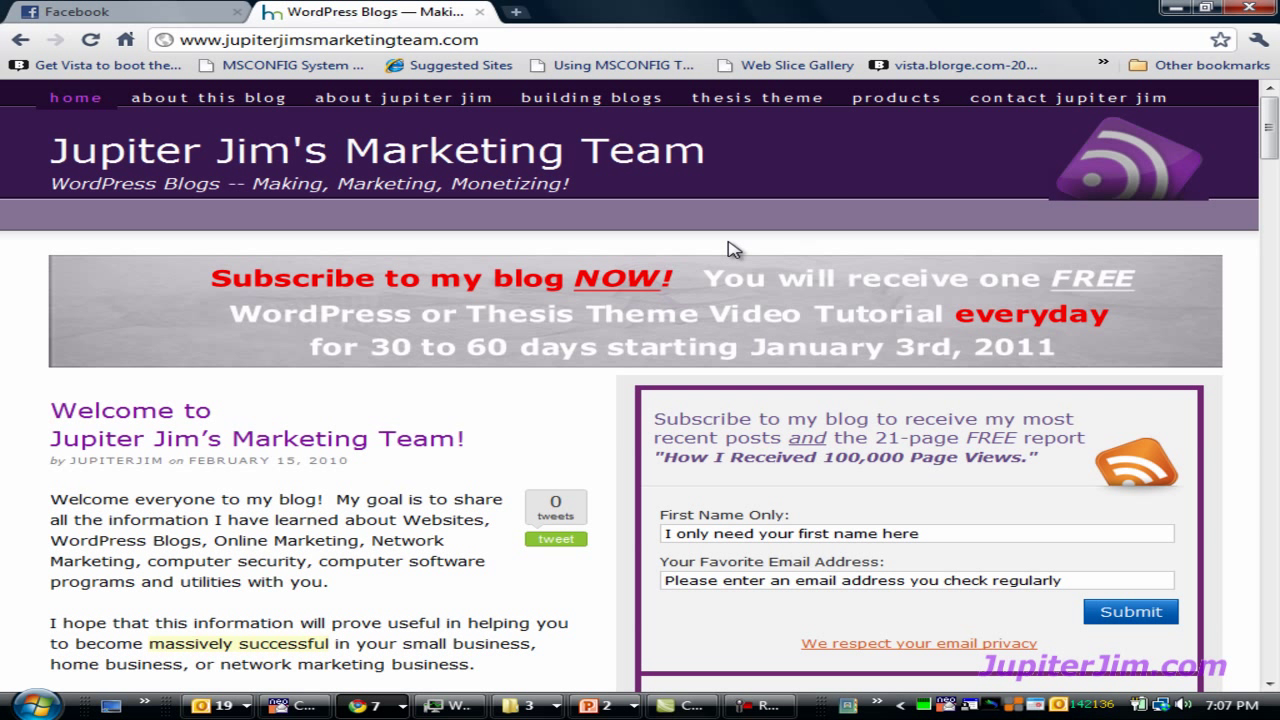
# Step: Switch from the WordPress blog home page to the Facebook news feed tab
pyautogui.click(124, 18)
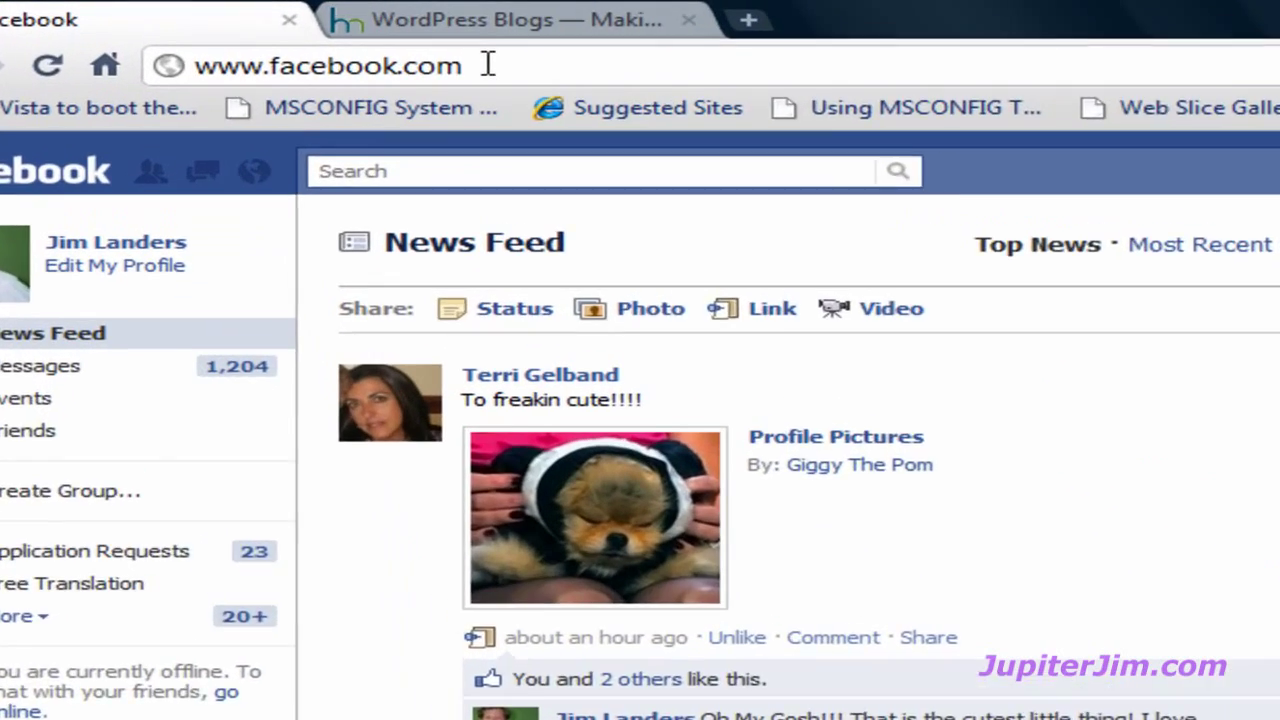
pyautogui.click(487, 64)
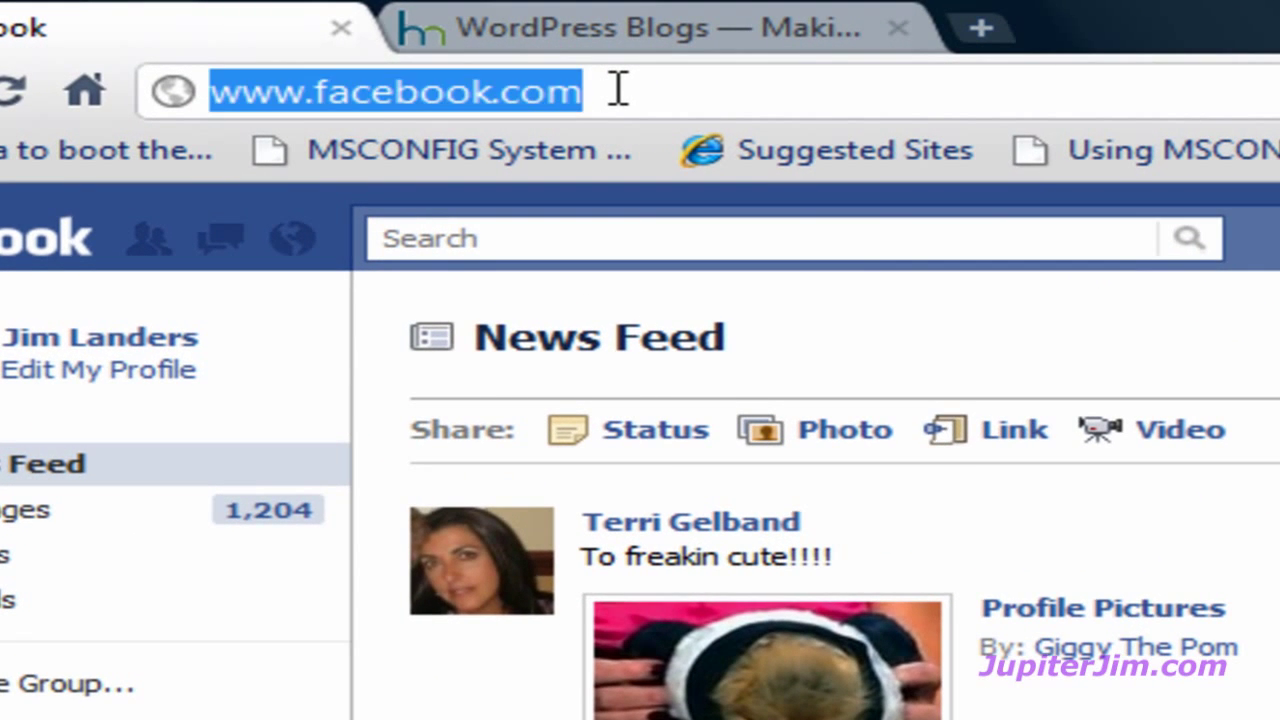
pyautogui.click(619, 88)
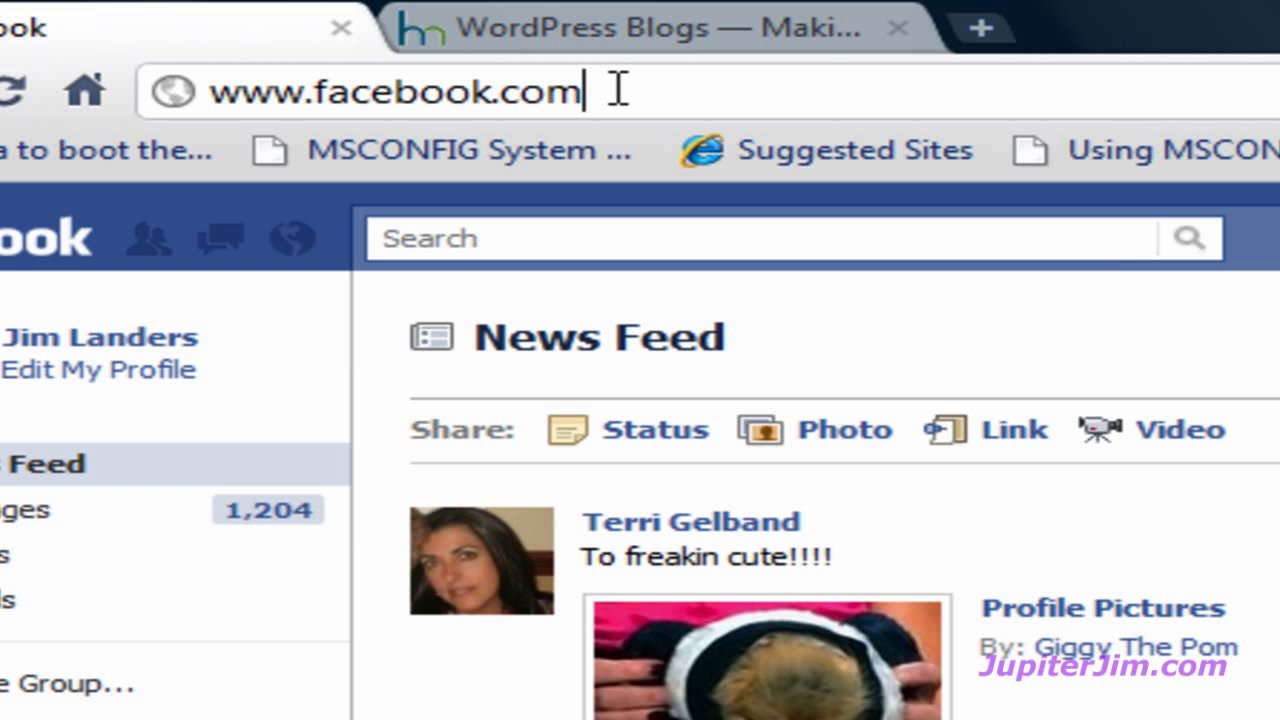
pyautogui.write('/')
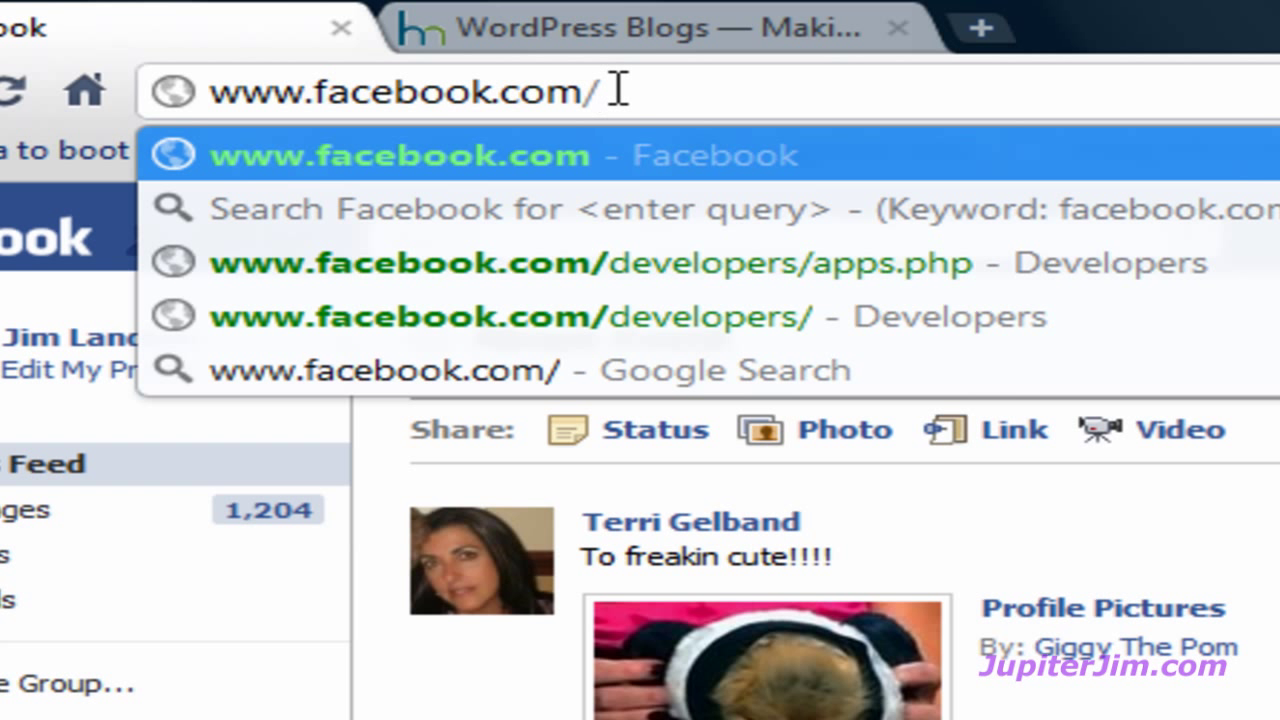
pyautogui.write('de')
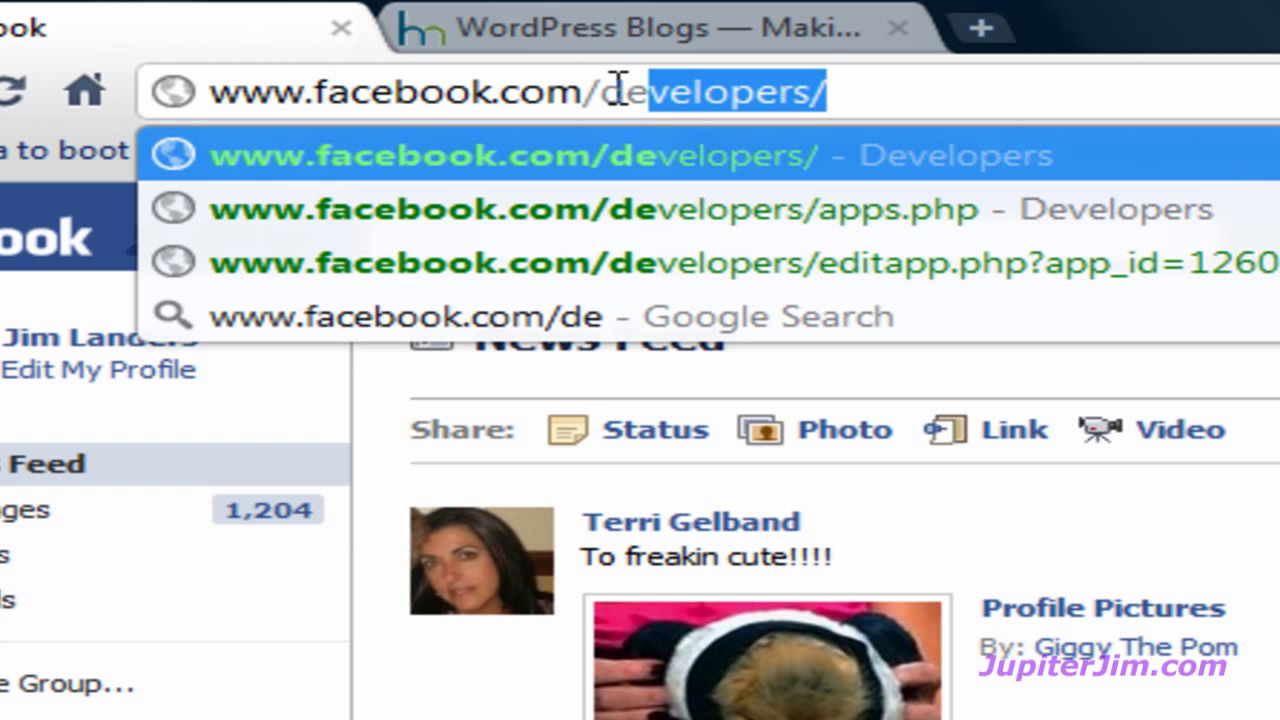
pyautogui.write('v')
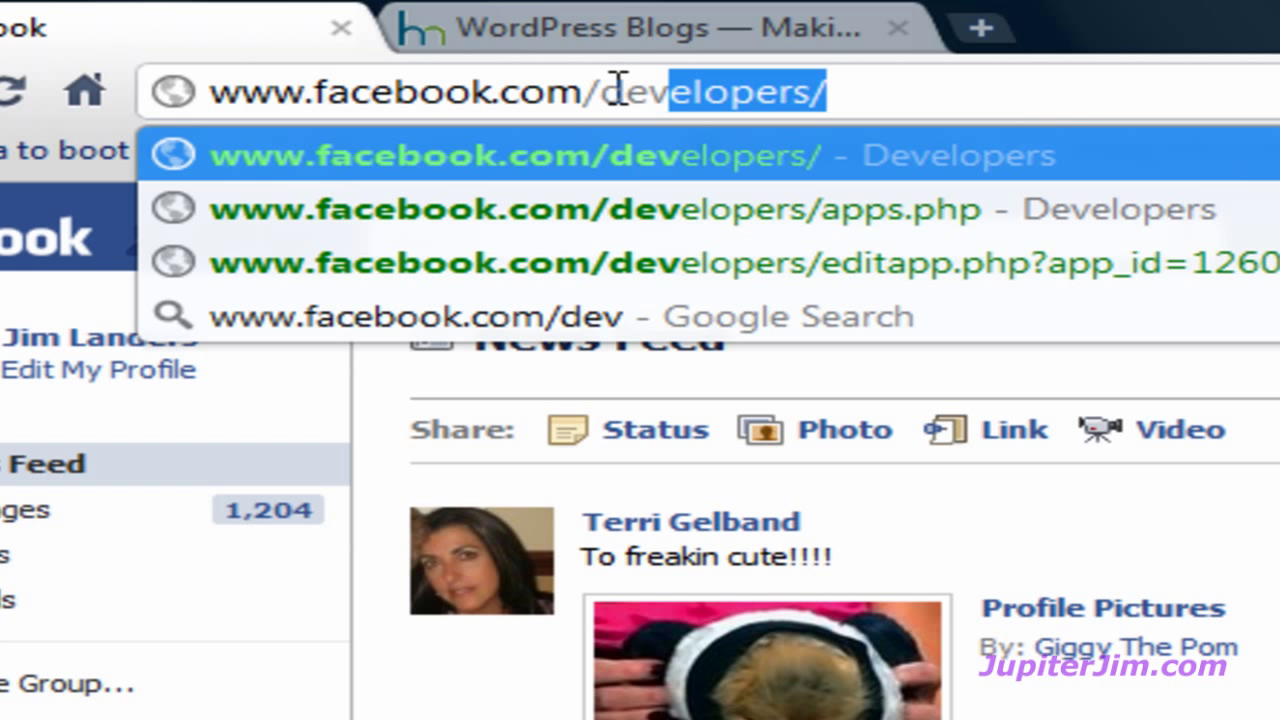
pyautogui.write('eloper')
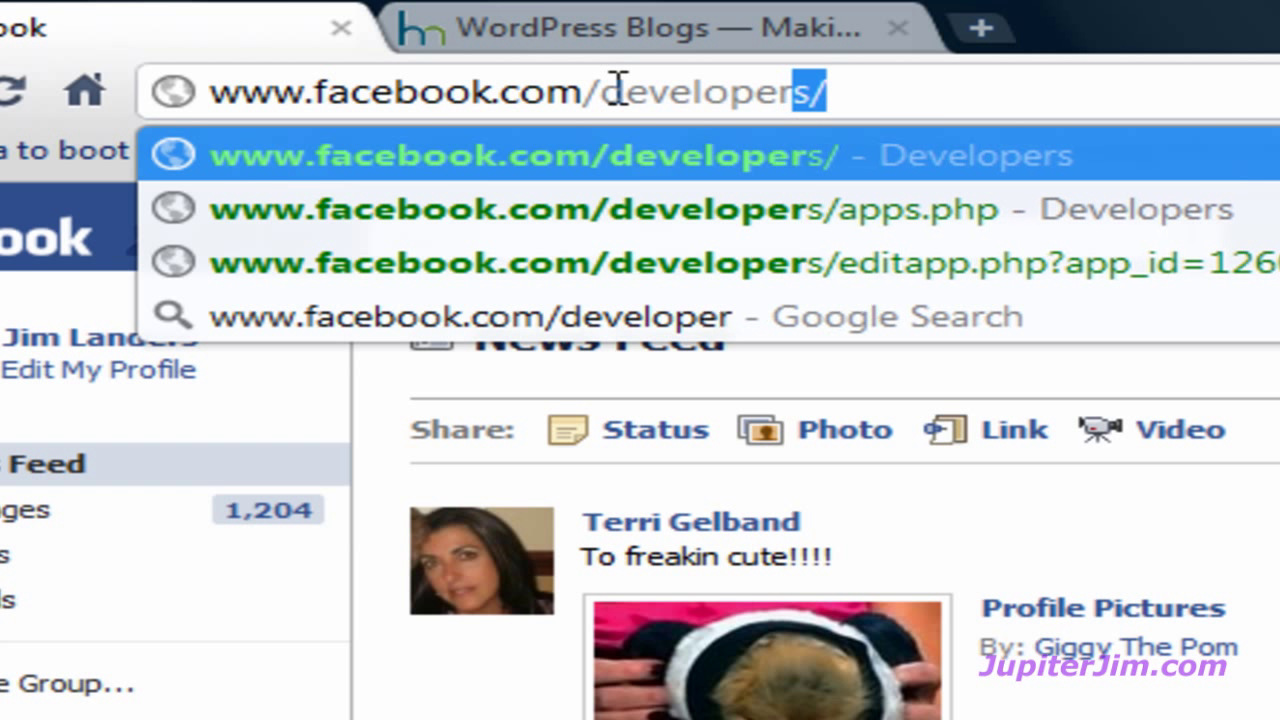
pyautogui.write('s/apps.php')
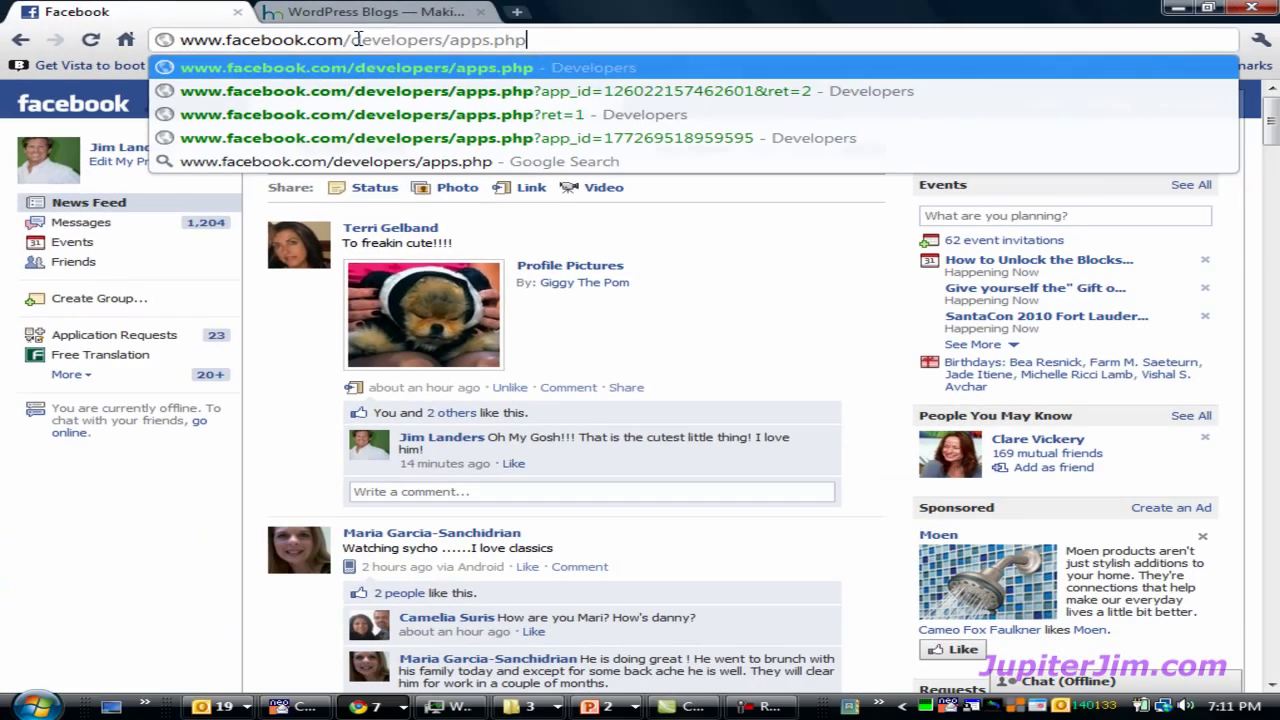
pyautogui.press('Return')
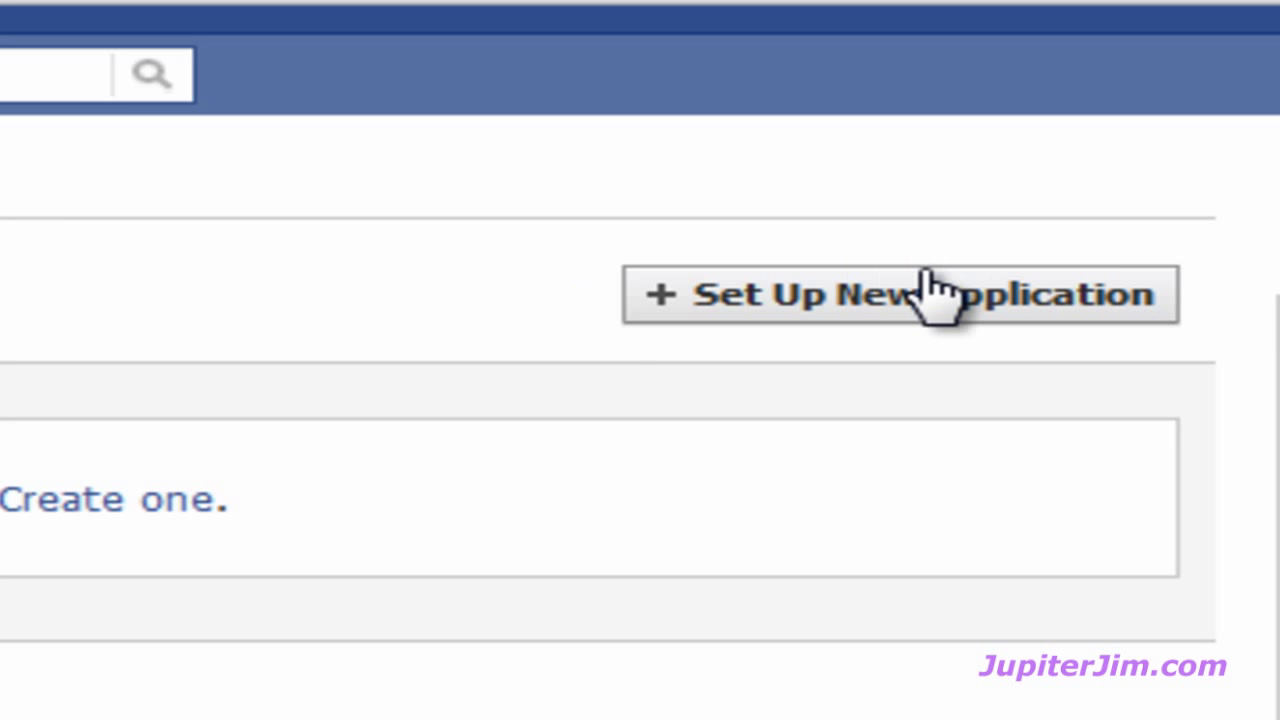
# Step: Create a new application named 'Jupiter Jim's Marketing Team' after agreeing to the Facebook Terms
pyautogui.click(975, 322)
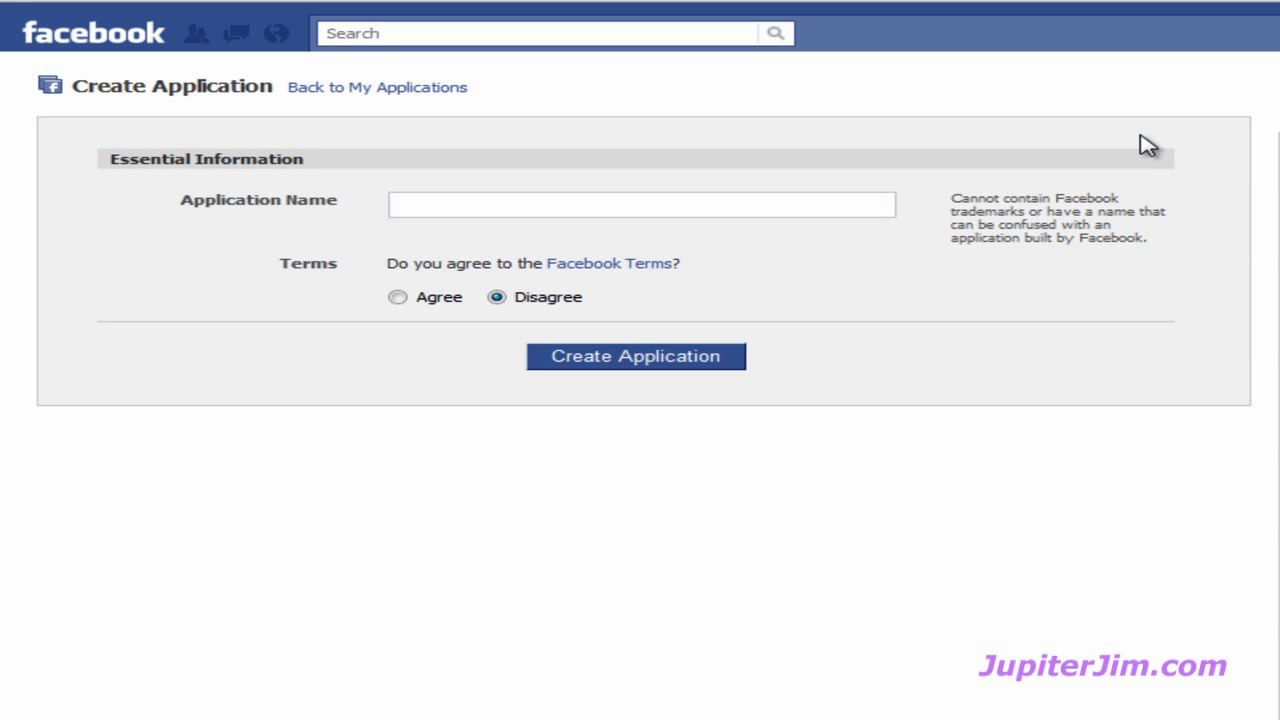
pyautogui.click(562, 206)
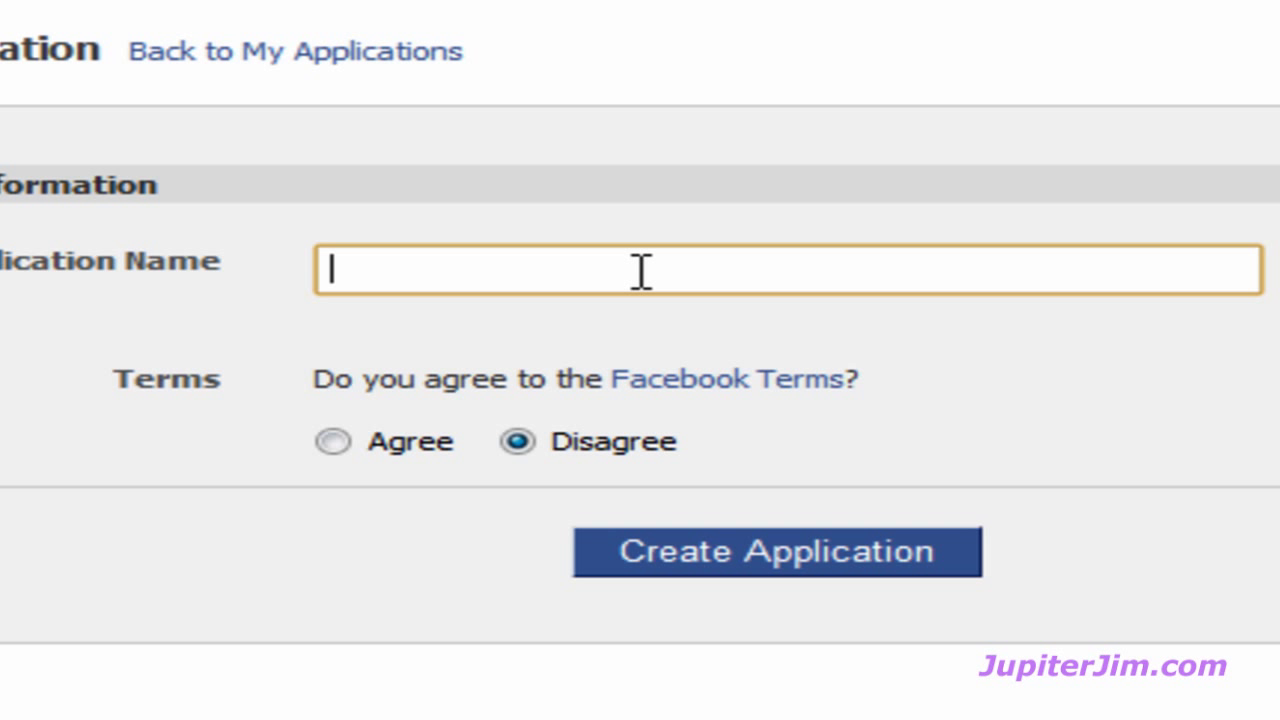
pyautogui.write('Ju')
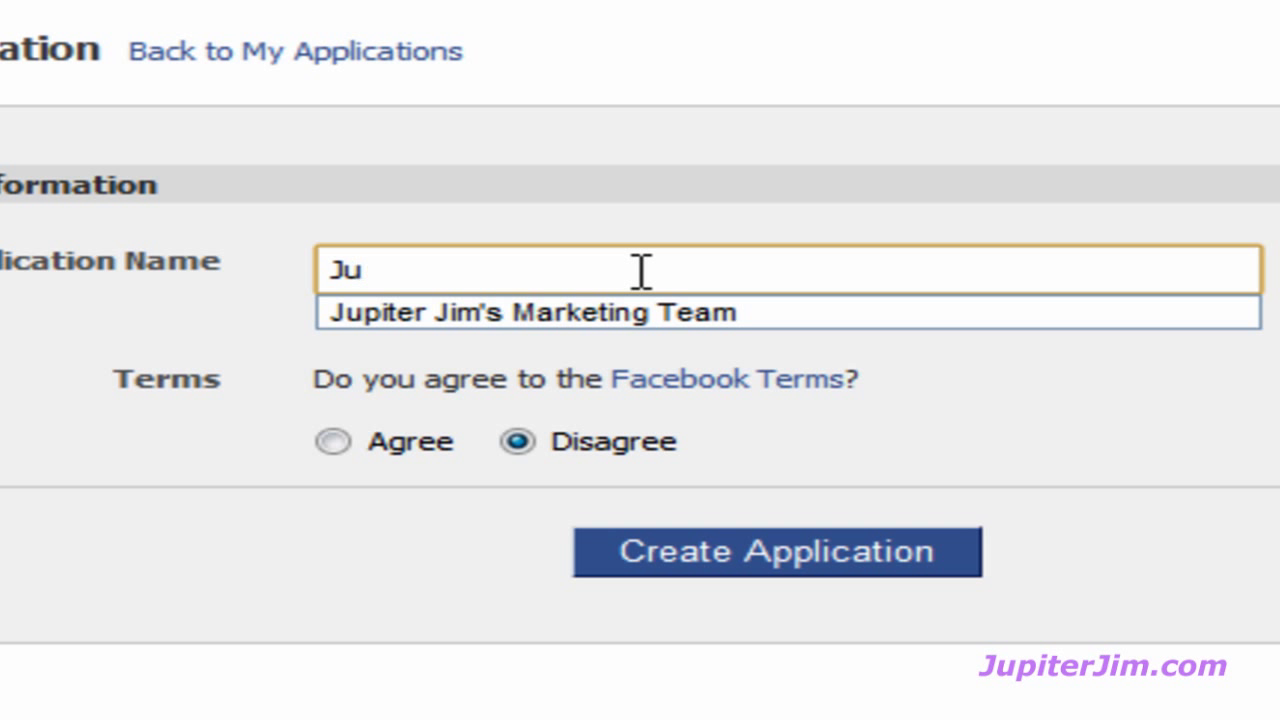
pyautogui.click(633, 312)
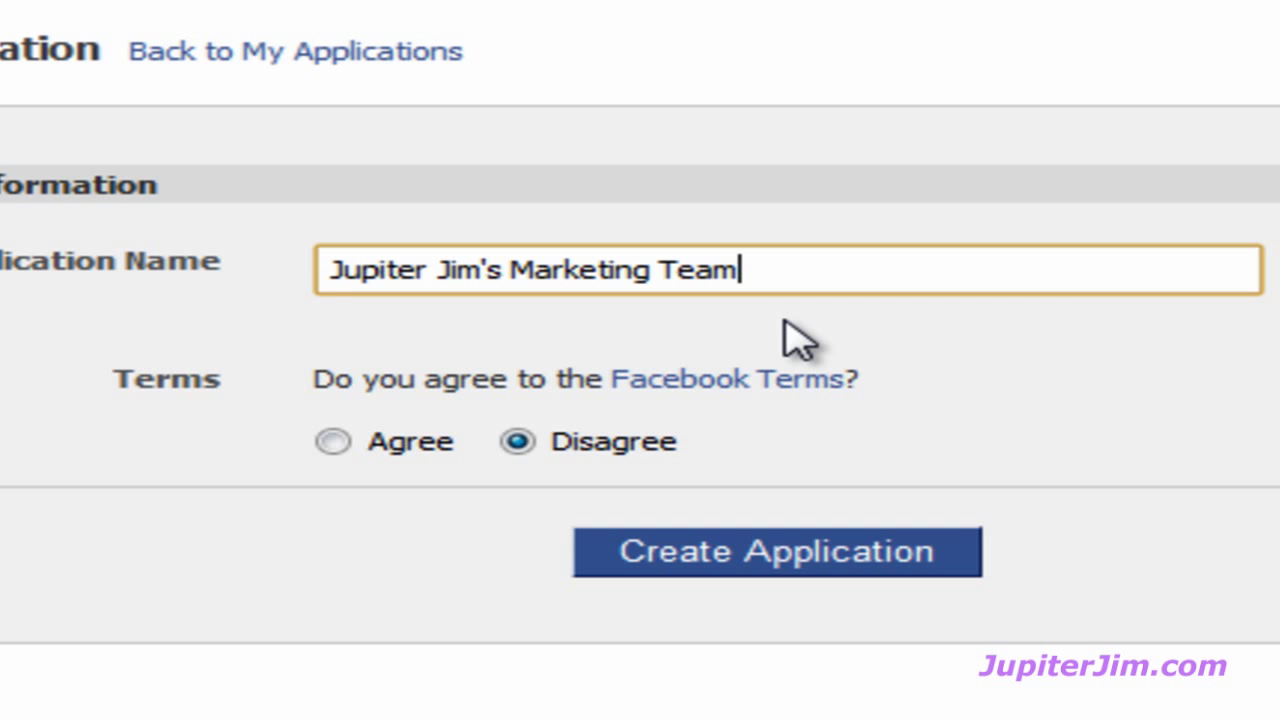
pyautogui.click(333, 442)
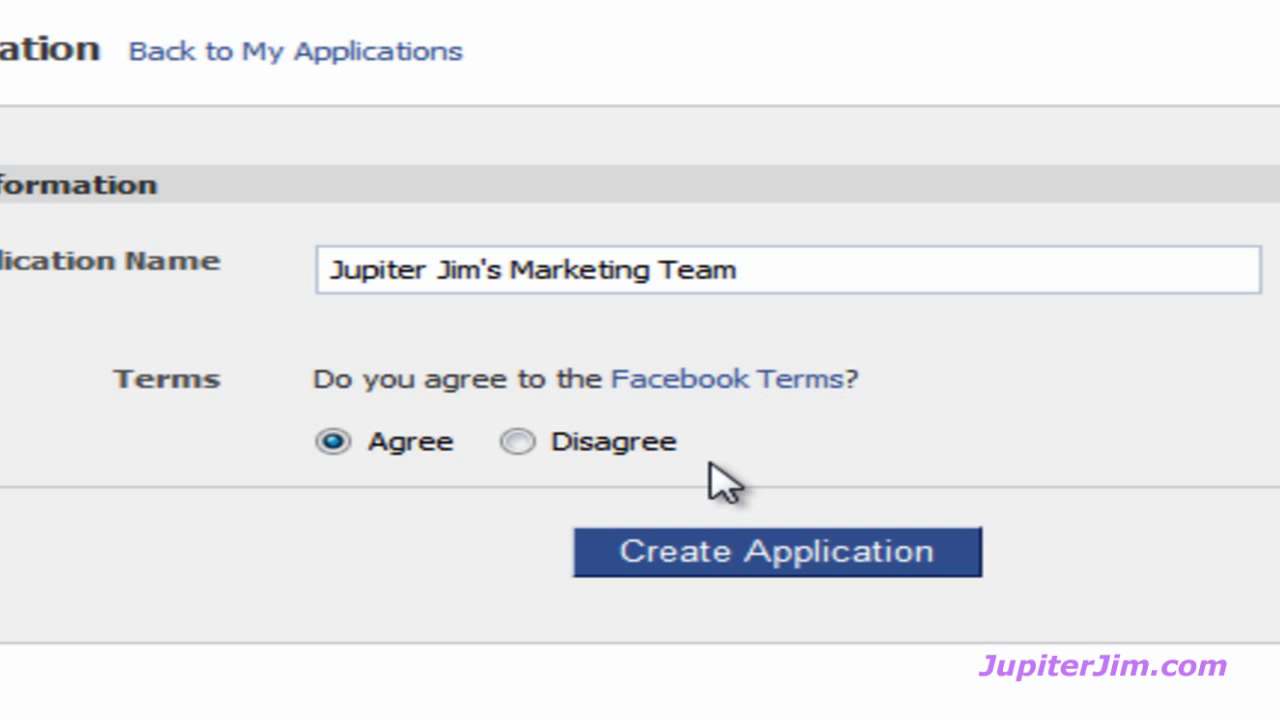
pyautogui.click(762, 552)
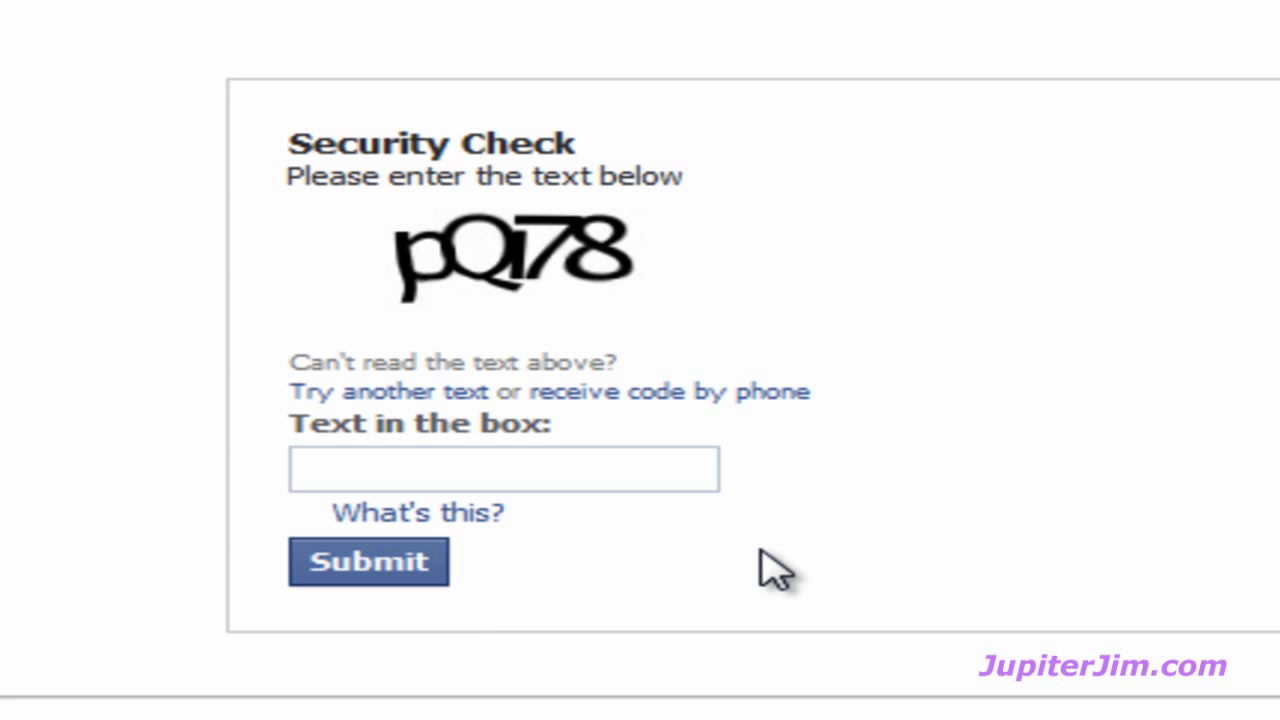
pyautogui.click(539, 473)
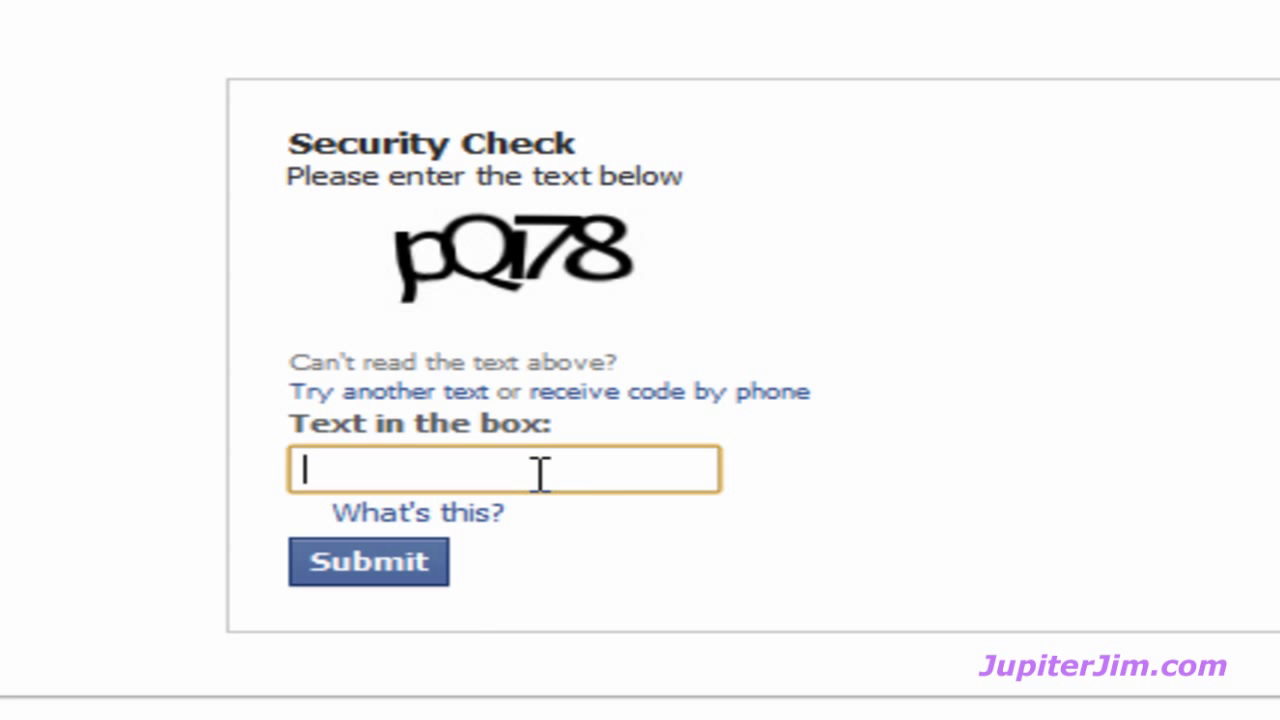
# Step: Enter the CAPTCHA text 'pQ178' and submit the security check
pyautogui.write('pQ')
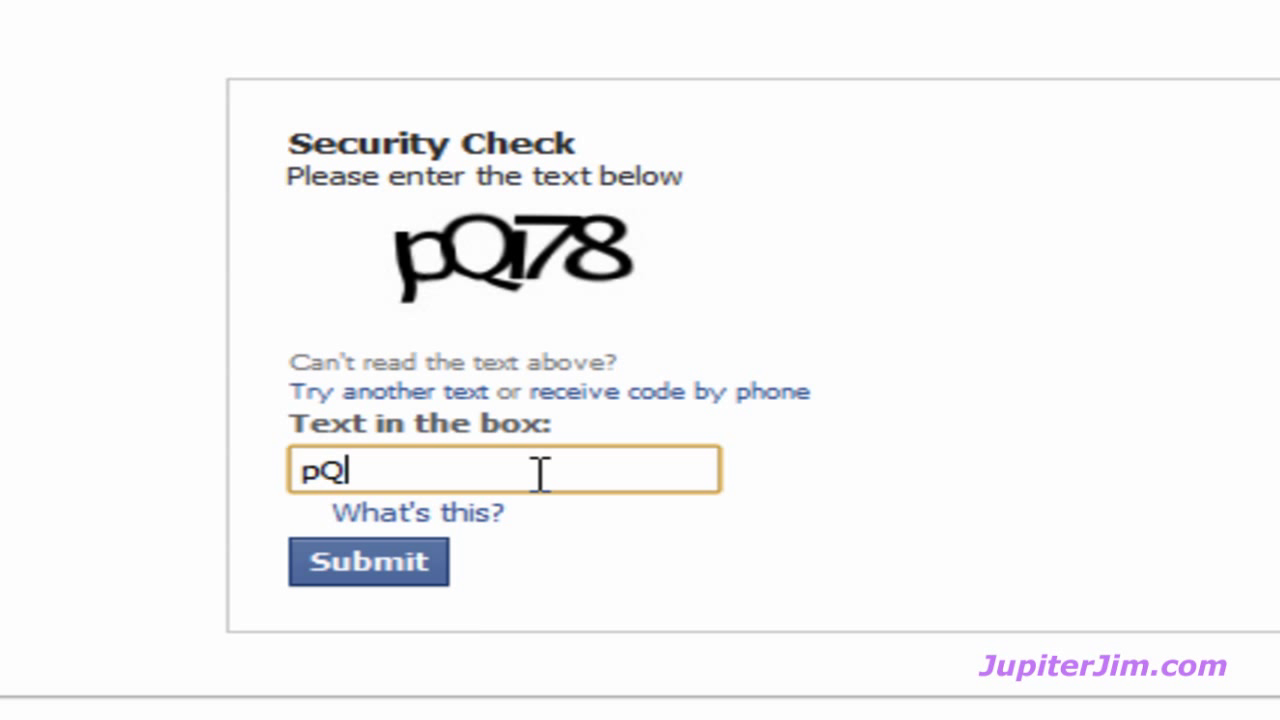
pyautogui.write('178')
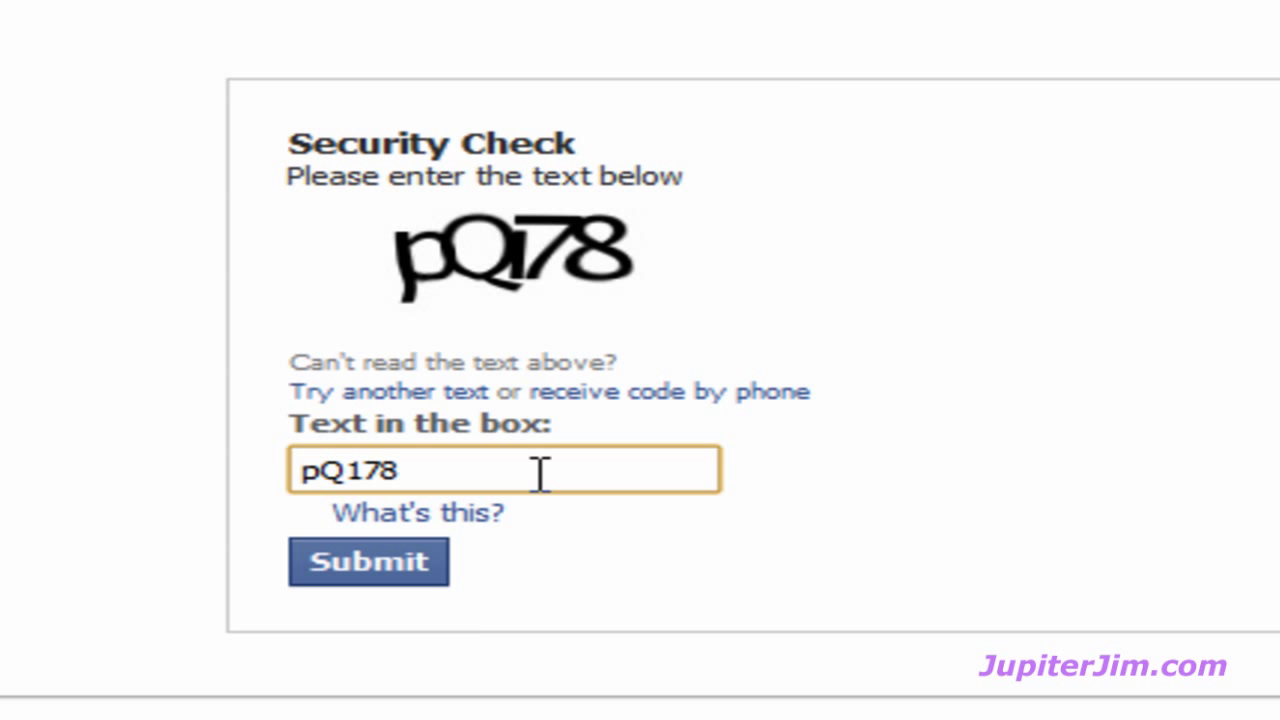
pyautogui.click(415, 578)
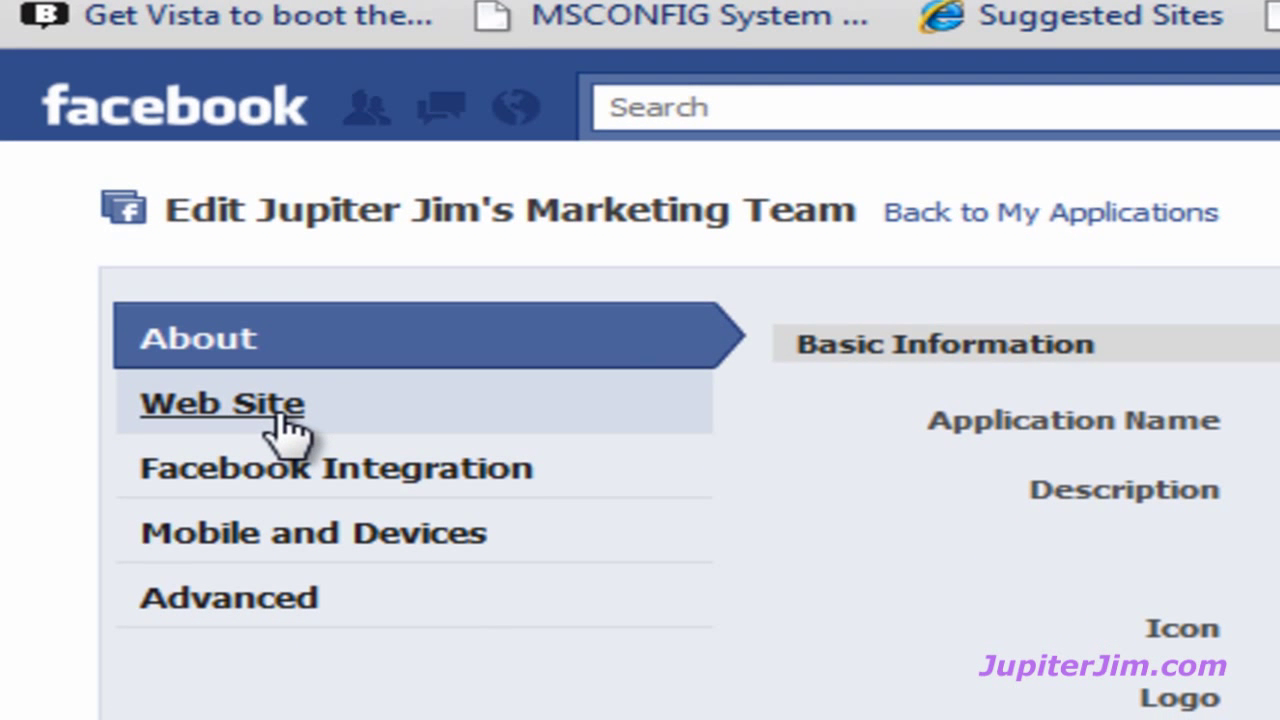
# Step: Browse the app's Web Site, Facebook Integration, Mobile and Advanced settings, then return to About
pyautogui.click(366, 410)
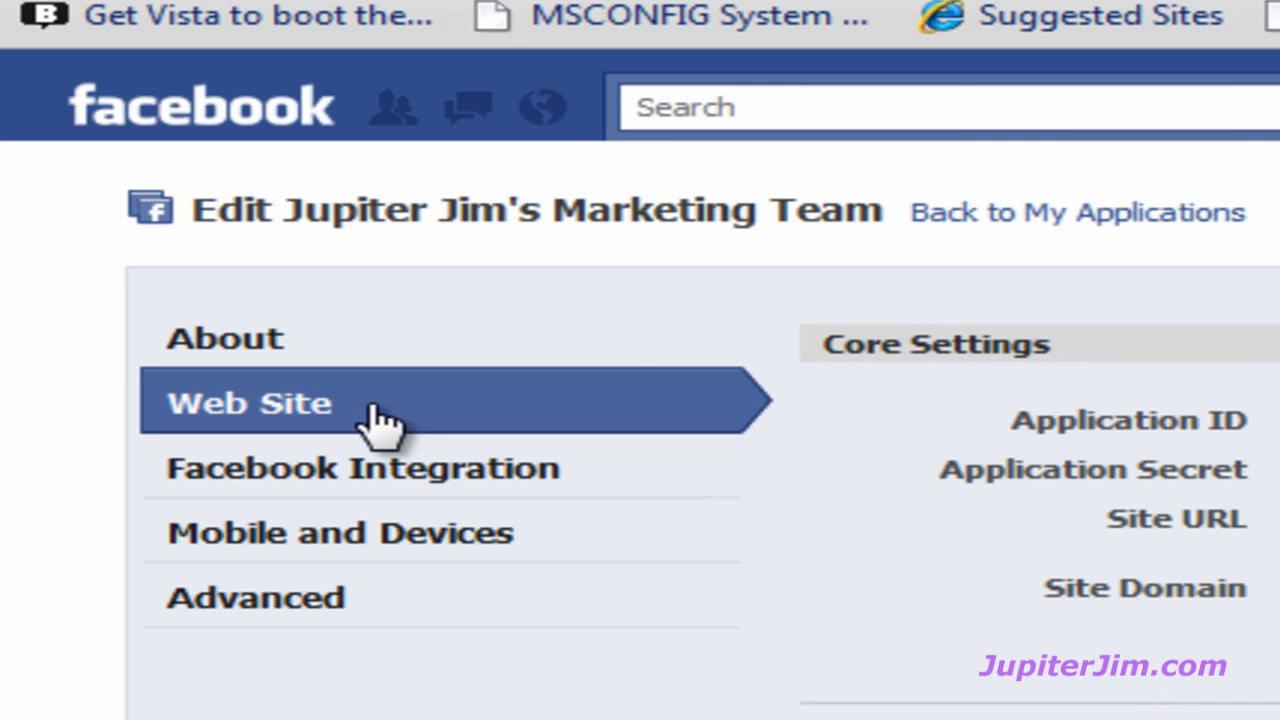
pyautogui.click(368, 488)
pyautogui.click(345, 540)
pyautogui.click(310, 605)
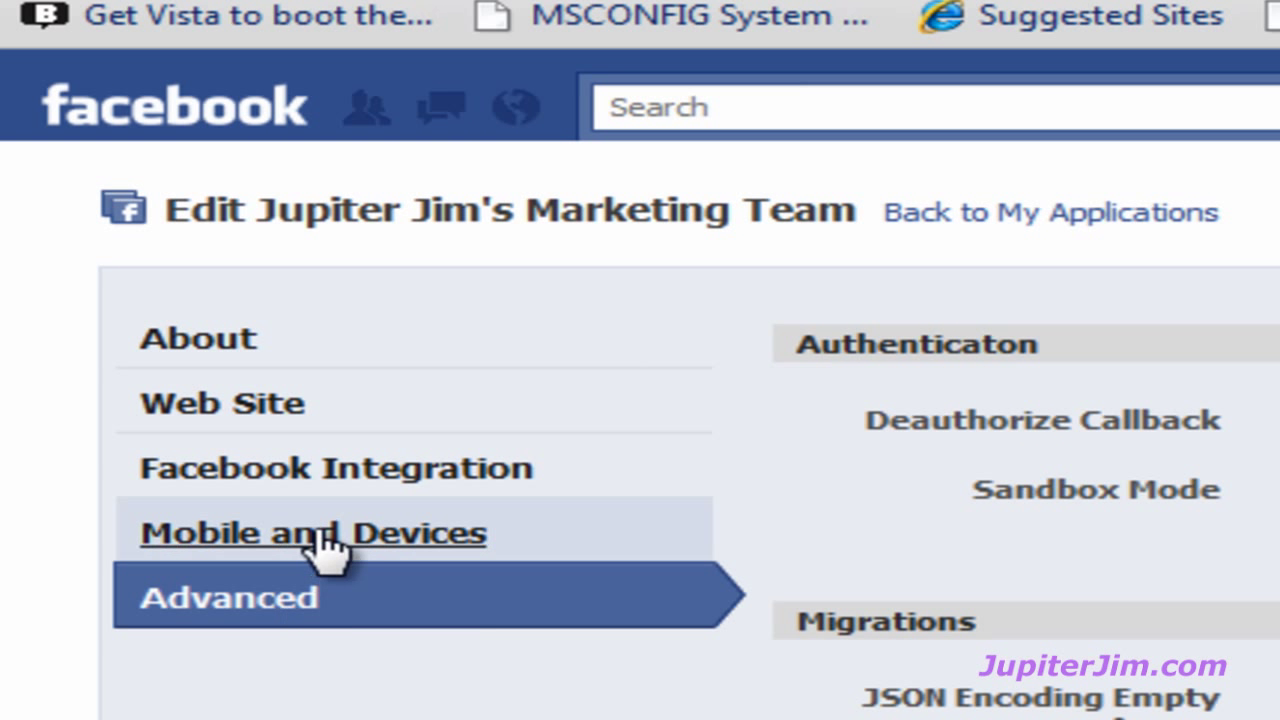
pyautogui.click(352, 360)
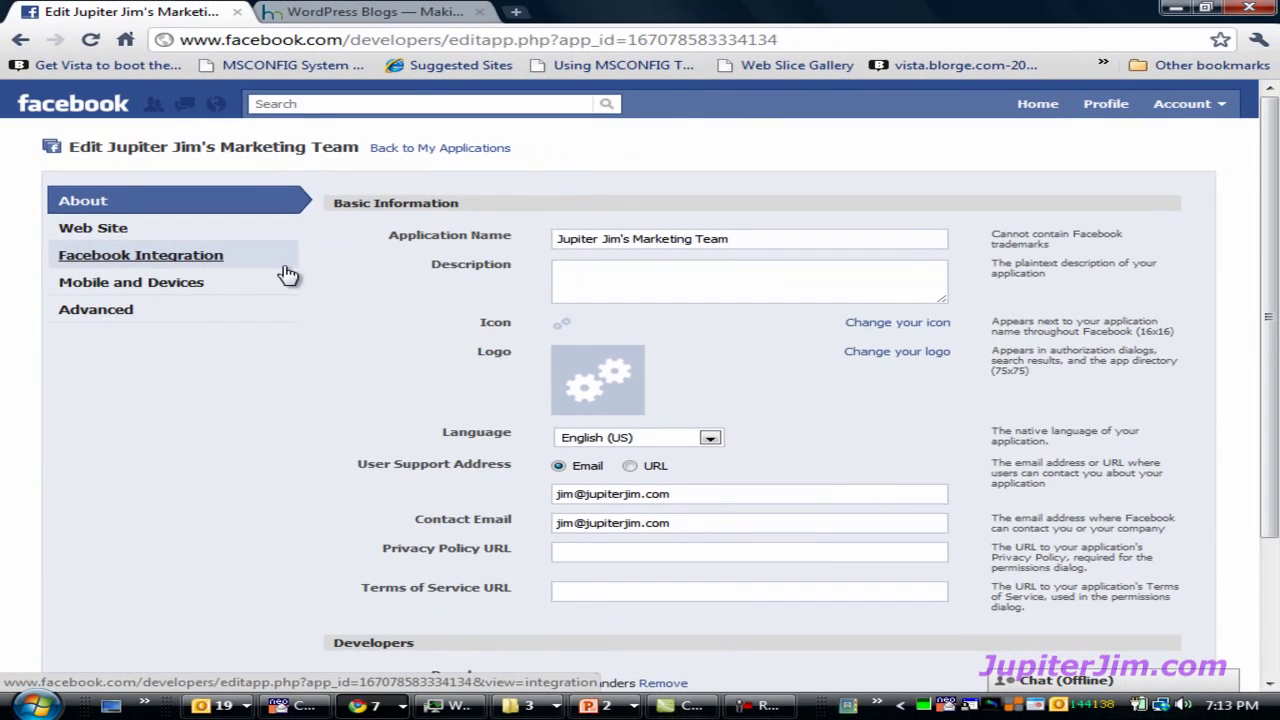
pyautogui.scroll(-1, 334, 297)
pyautogui.scroll(-1, 334, 297)
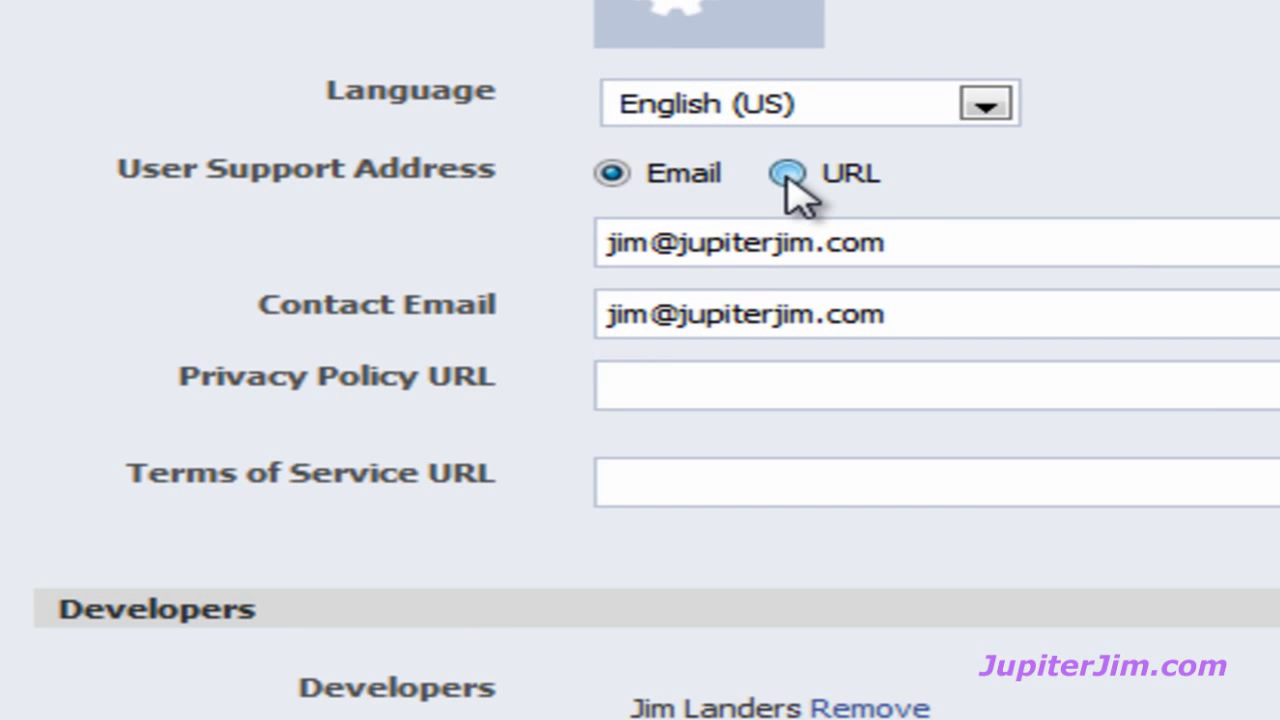
pyautogui.click(631, 277)
pyautogui.moveTo(910, 238); pyautogui.dragTo(549, 217)
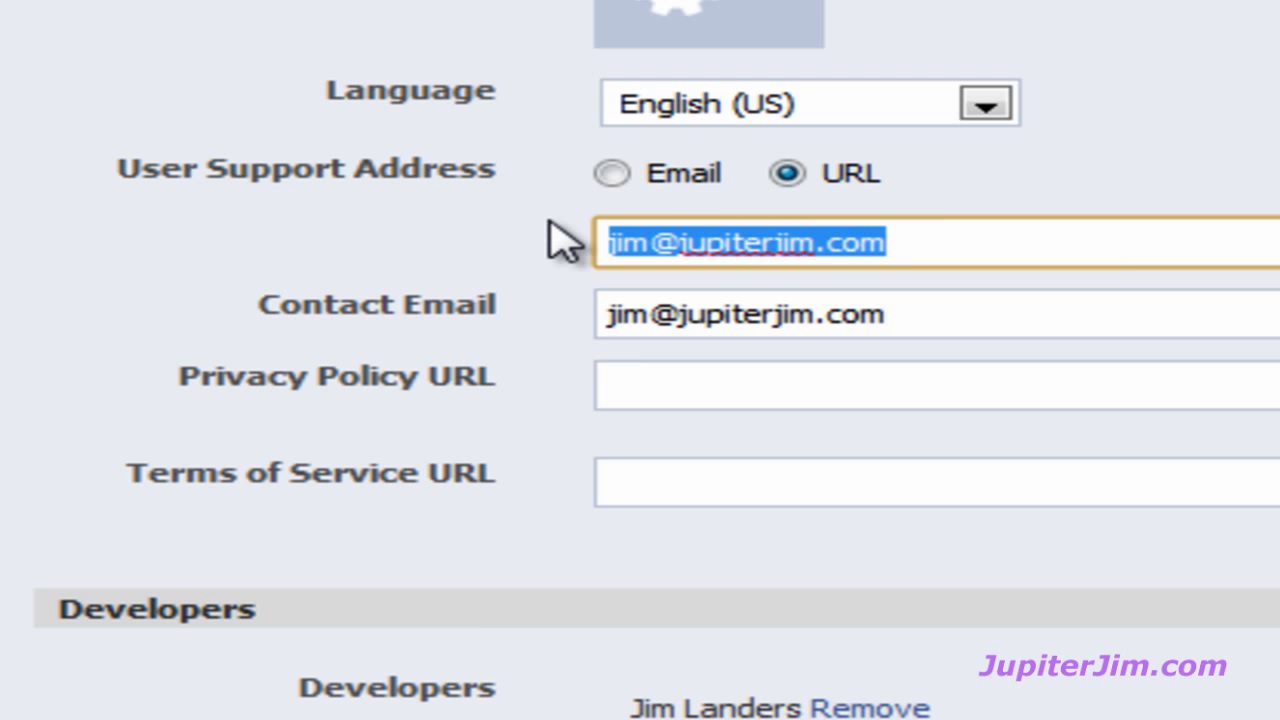
pyautogui.press('Delete')
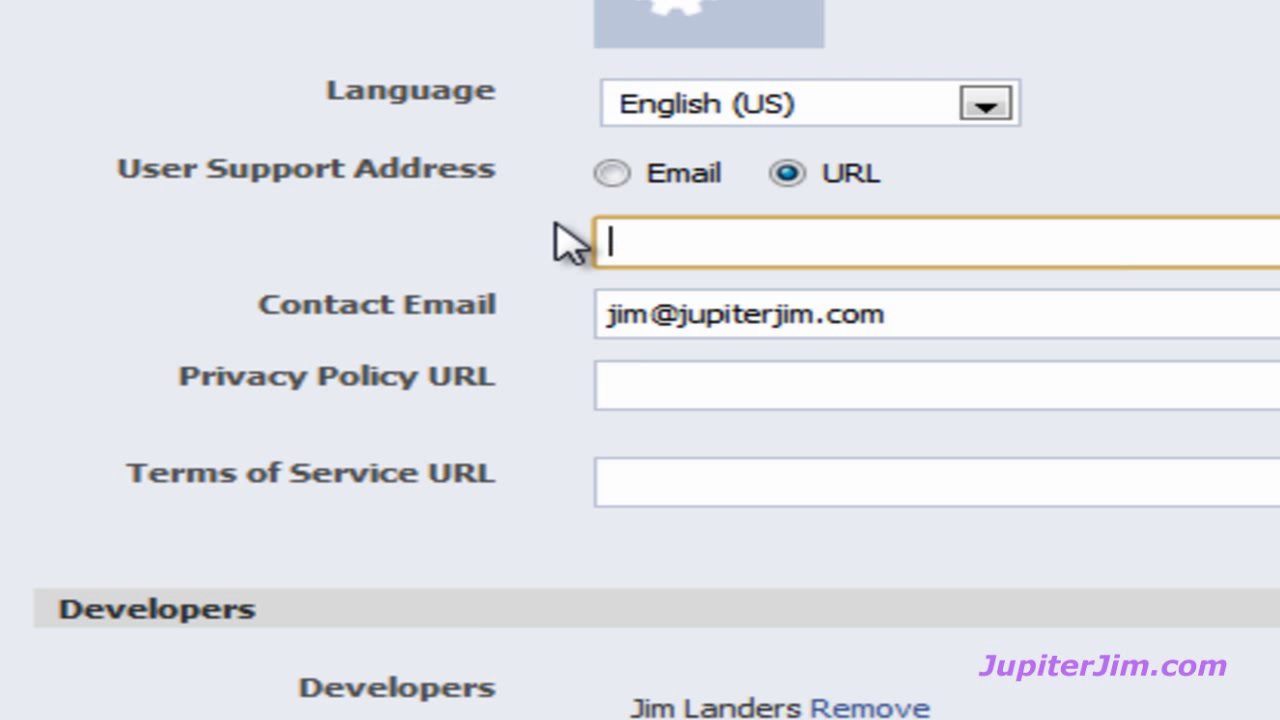
pyautogui.write('http://www.jupiterjimsmarketingteam.com/')
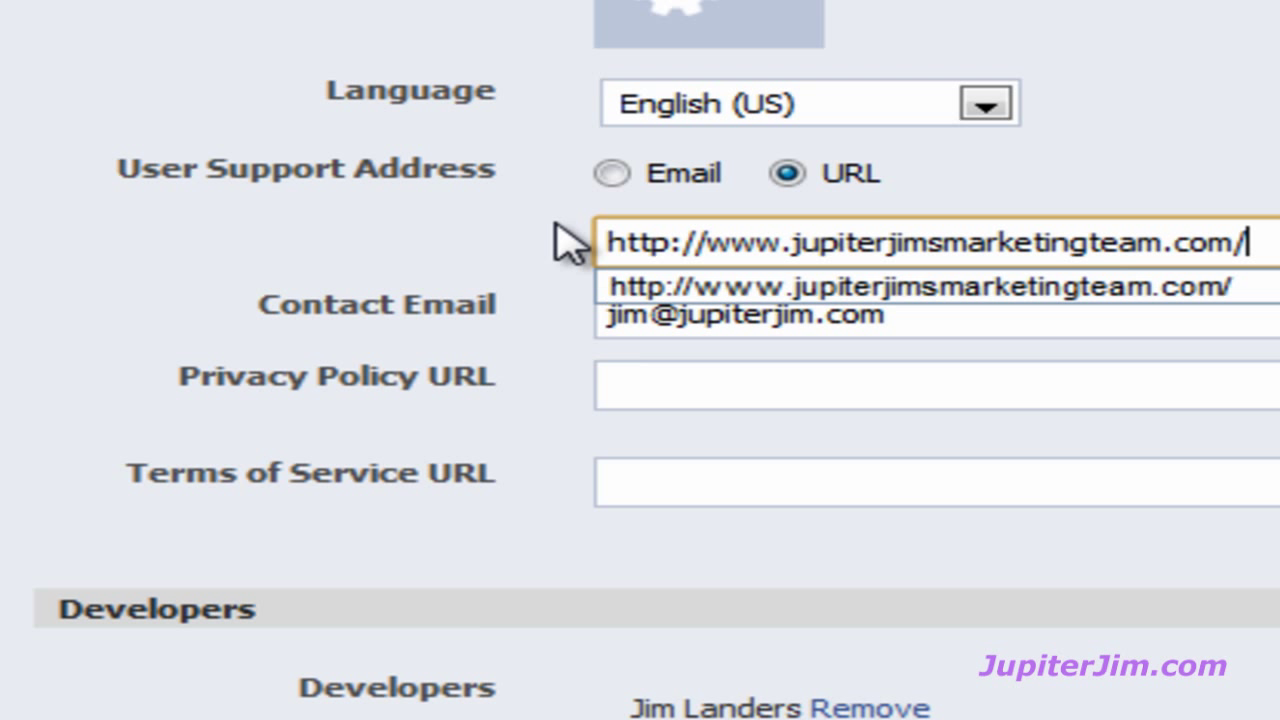
pyautogui.click(1275, 104)
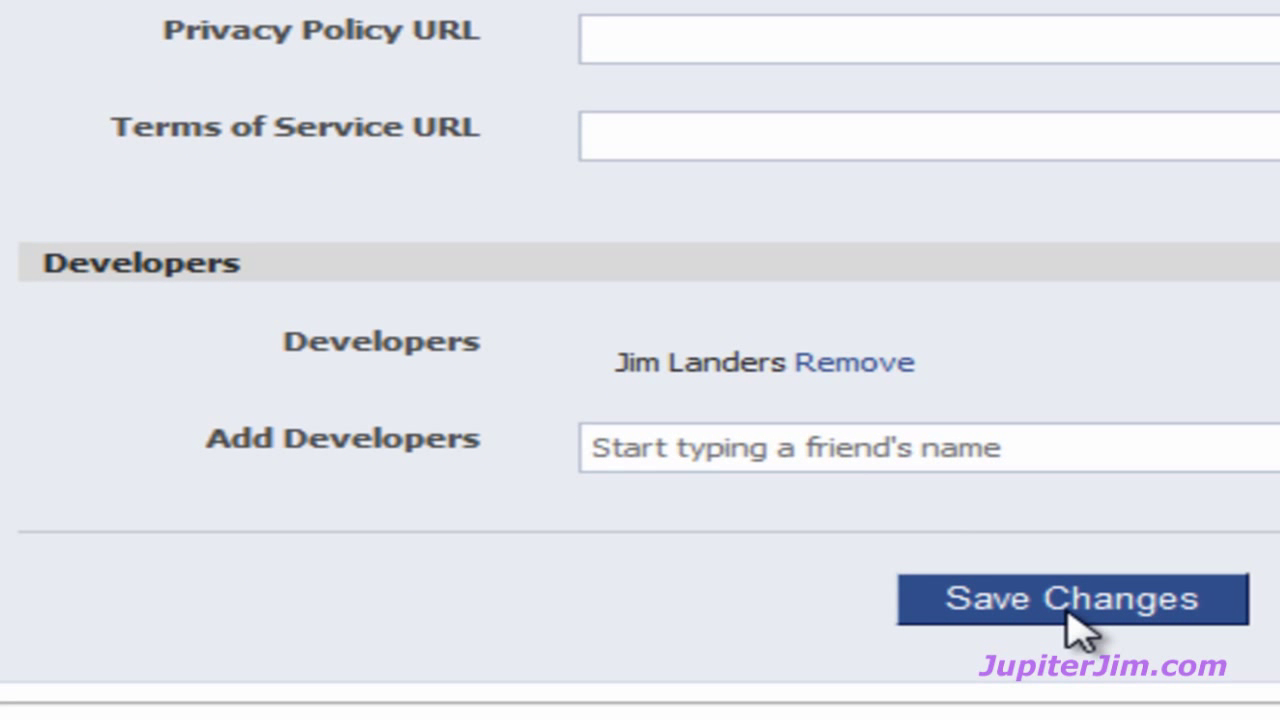
pyautogui.click(1068, 614)
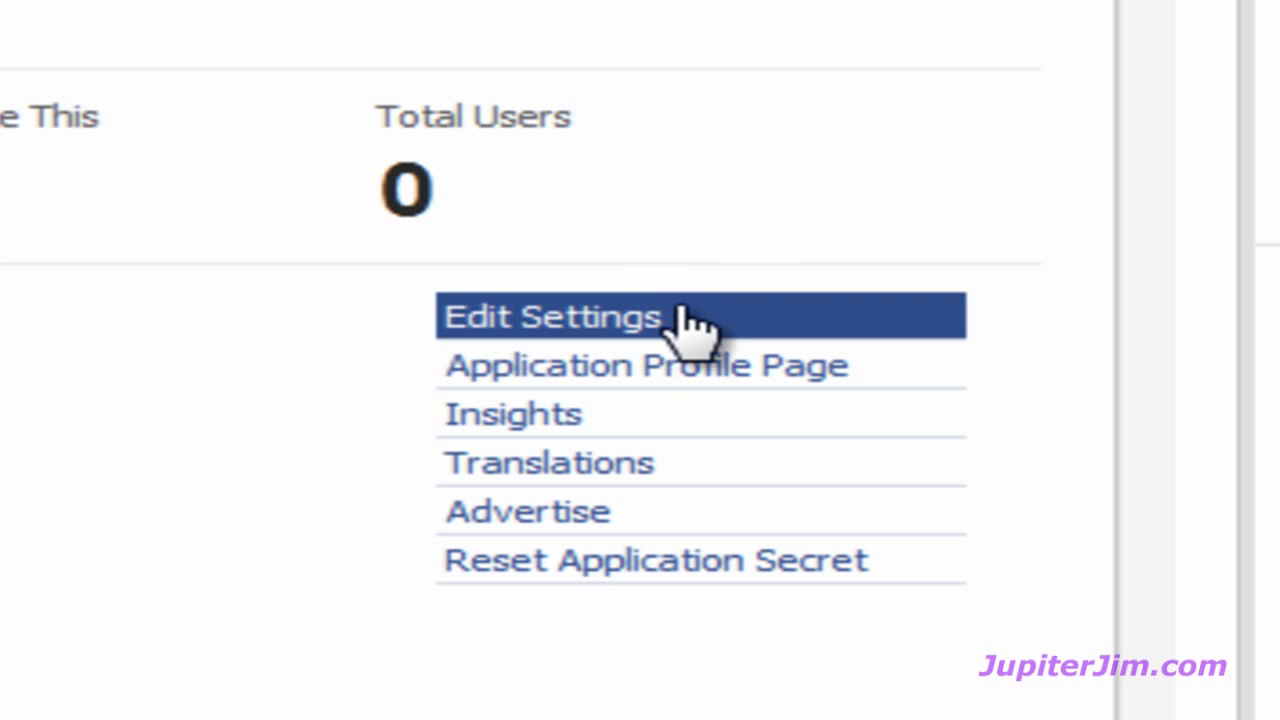
pyautogui.click(800, 335)
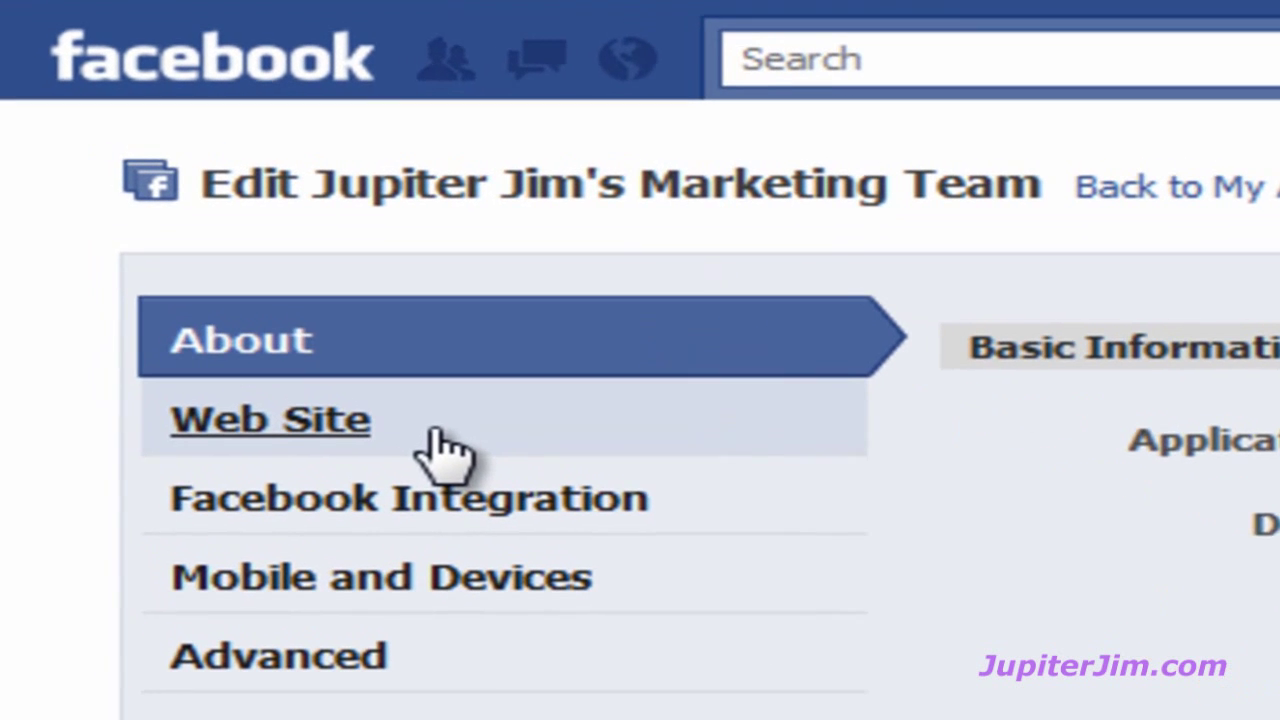
pyautogui.click(489, 420)
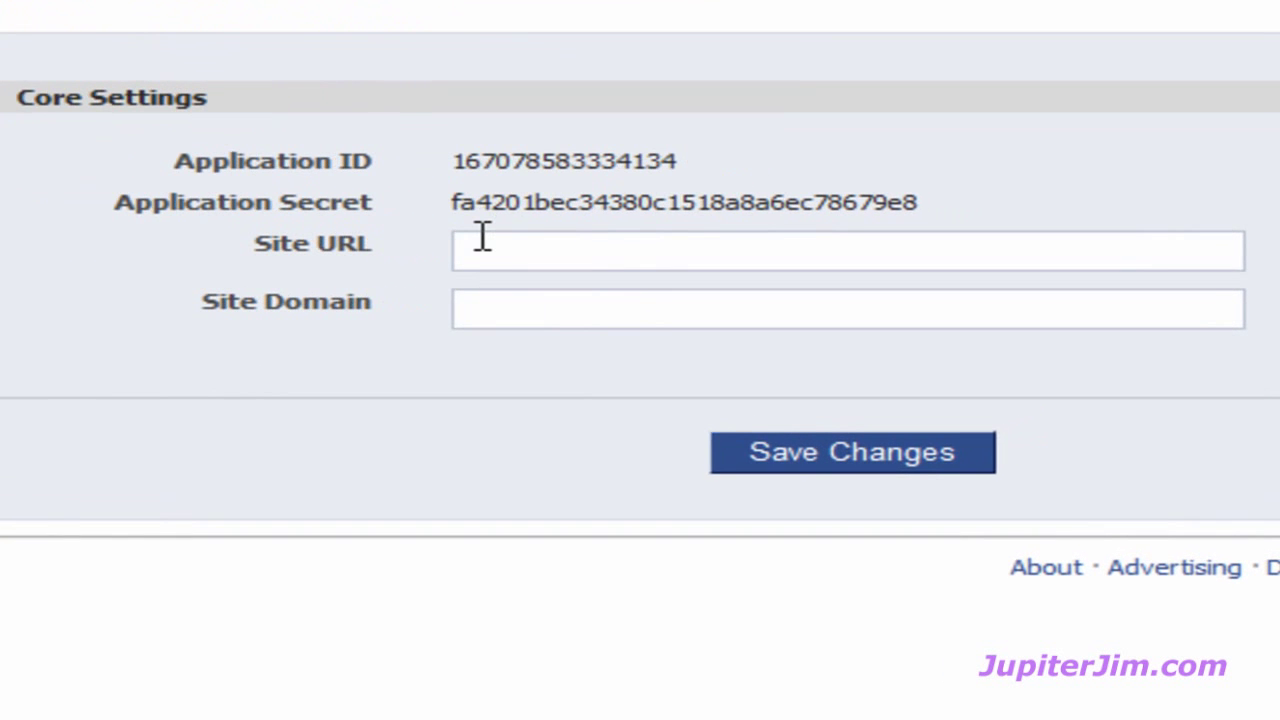
pyautogui.click(412, 246)
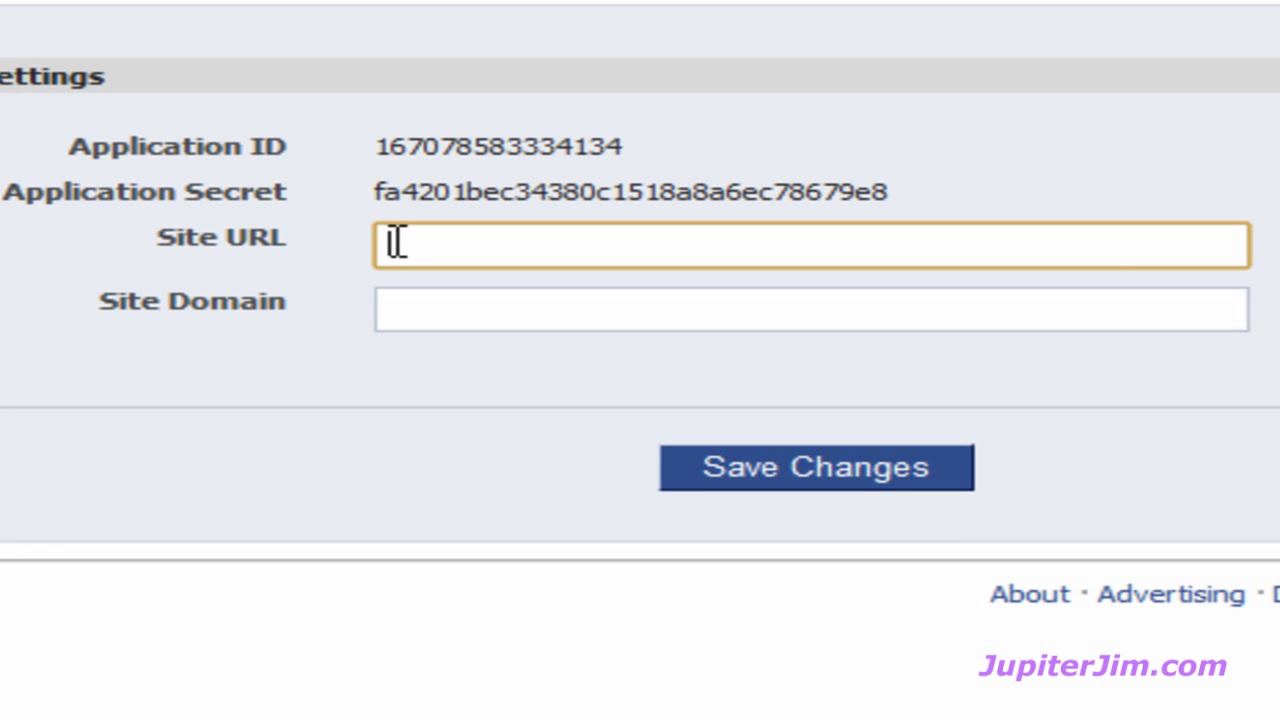
pyautogui.write('http://www.jupiterjimsmarketingteam.com/')
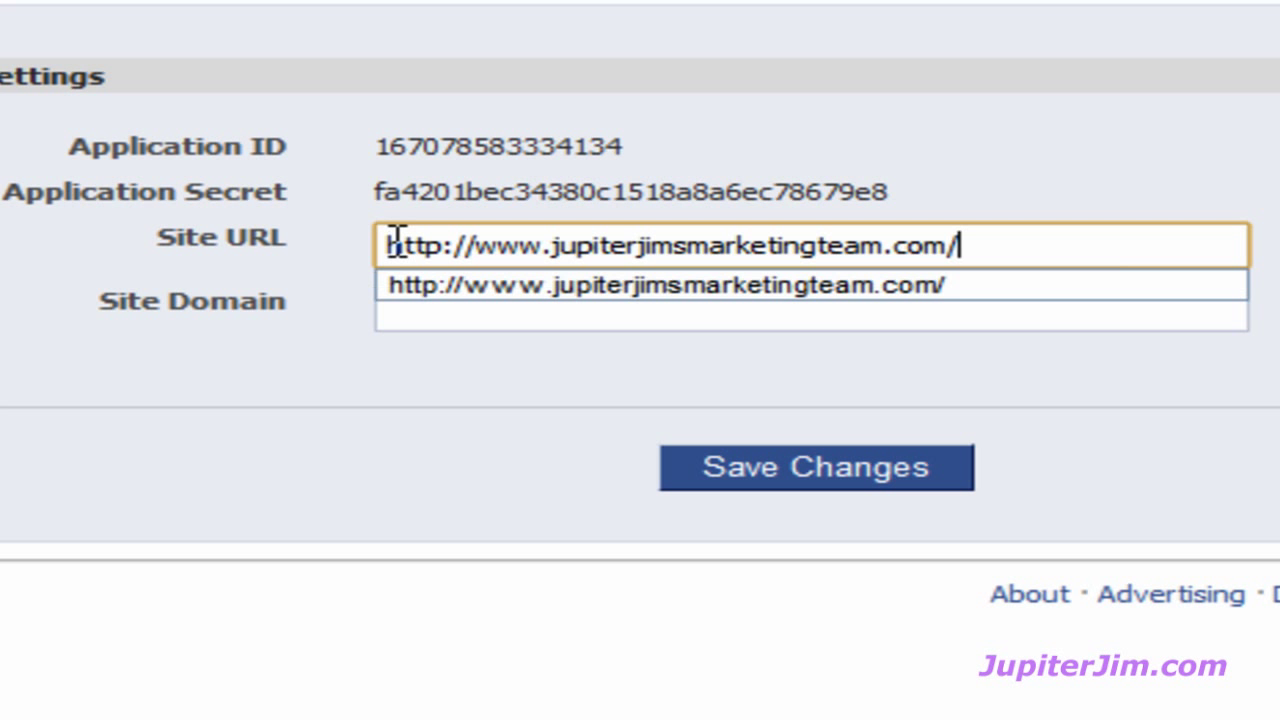
pyautogui.click(1072, 128)
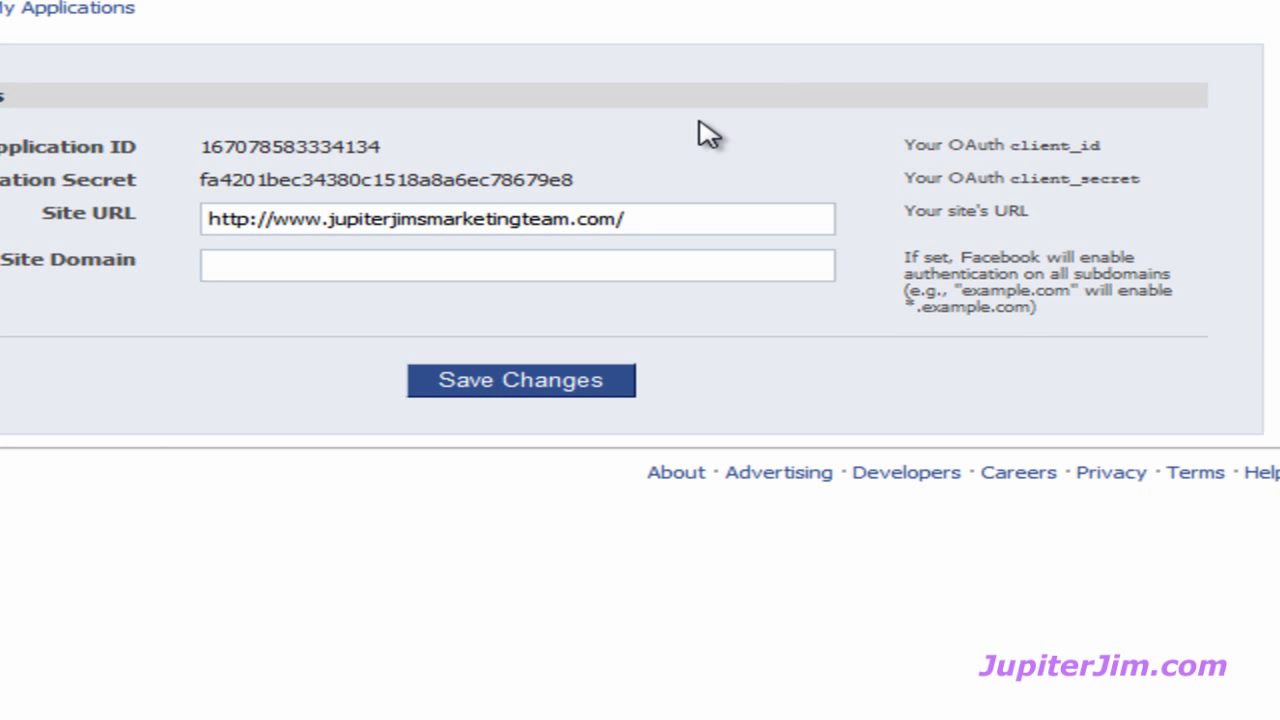